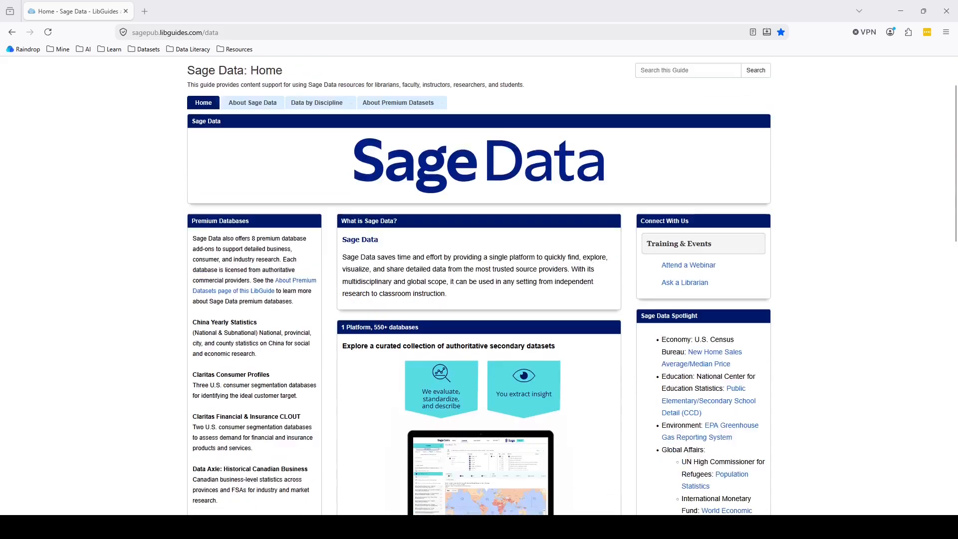
Step: Read through the Sage Data guide's home page, covering its database and built-in functionality sections, and open its About Sage Data page
scroll(479, 284, down, 5)
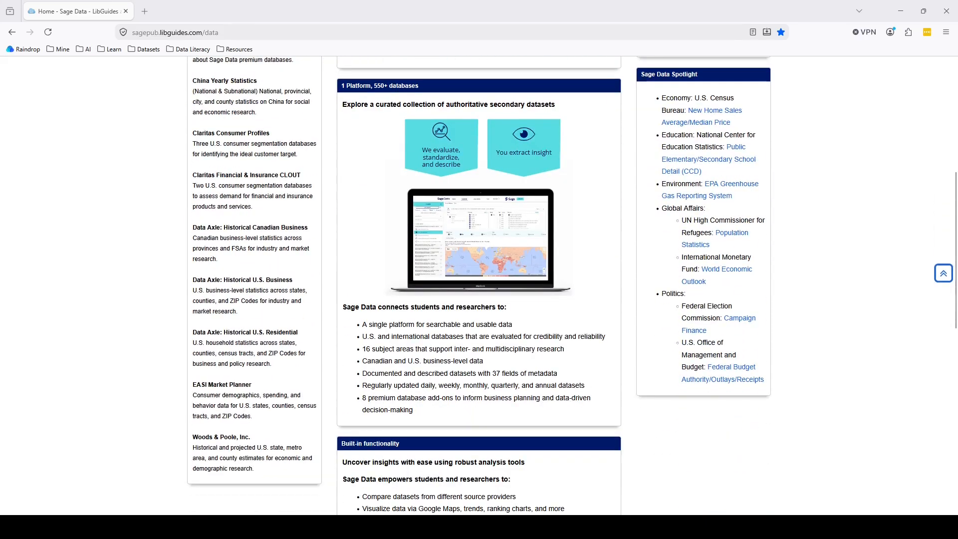
scroll(479, 285, down, 3)
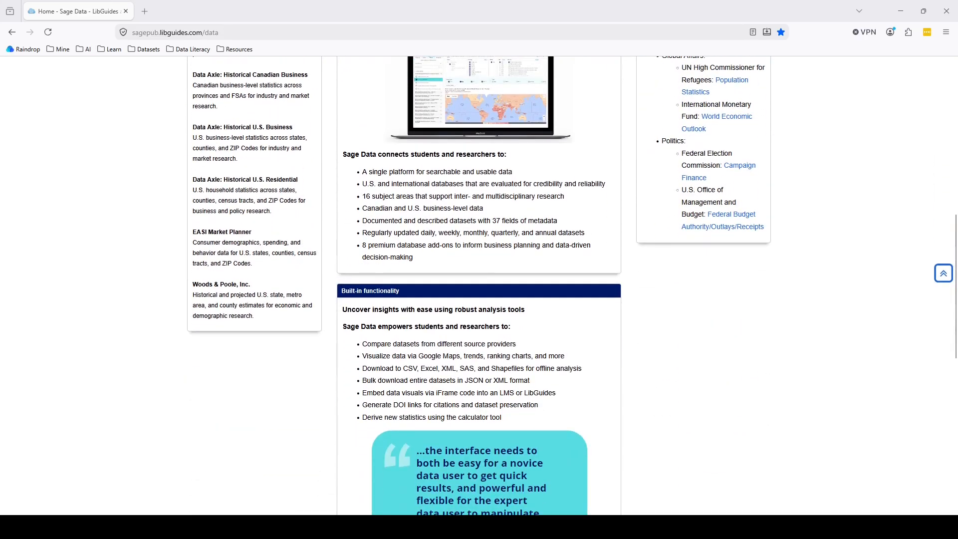
scroll(479, 284, down, 7)
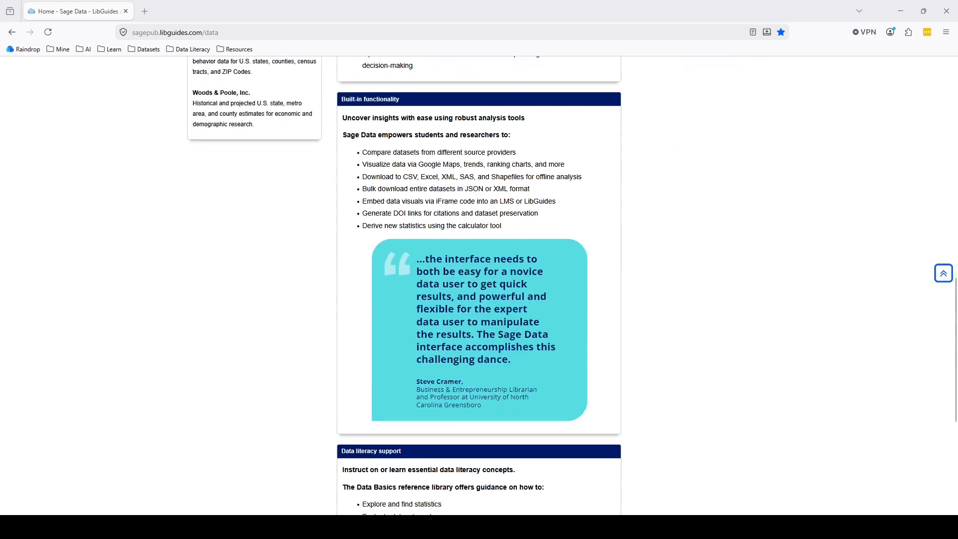
scroll(479, 285, down, 1)
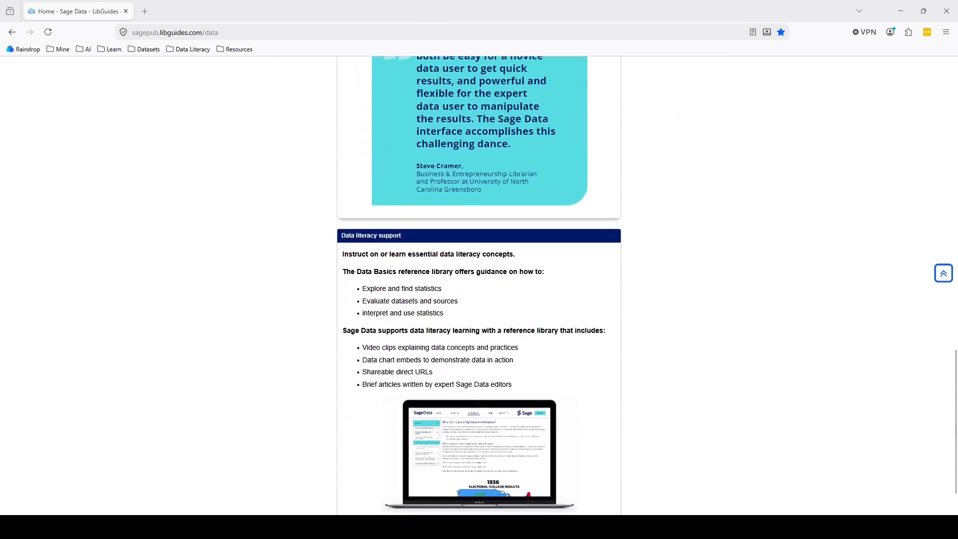
scroll(479, 284, up, 10)
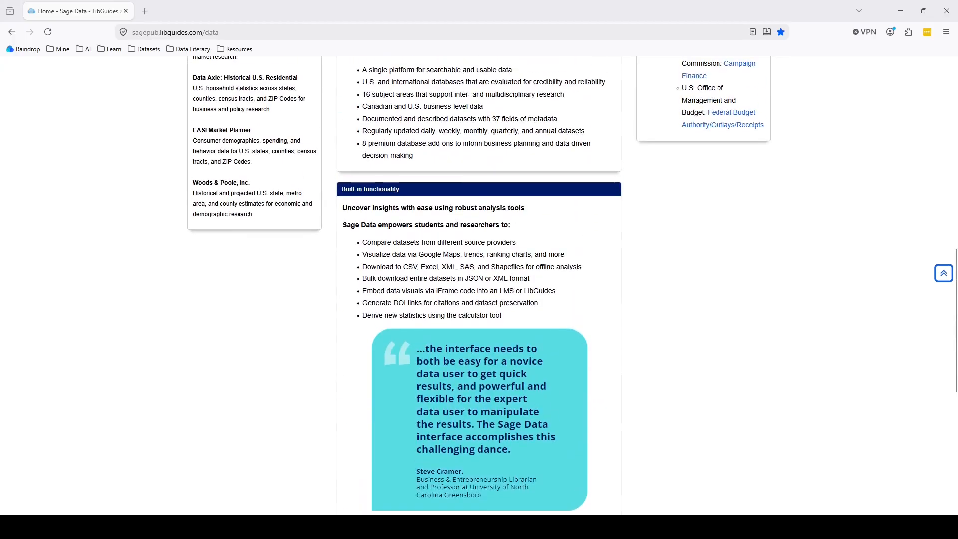
scroll(479, 284, up, 7)
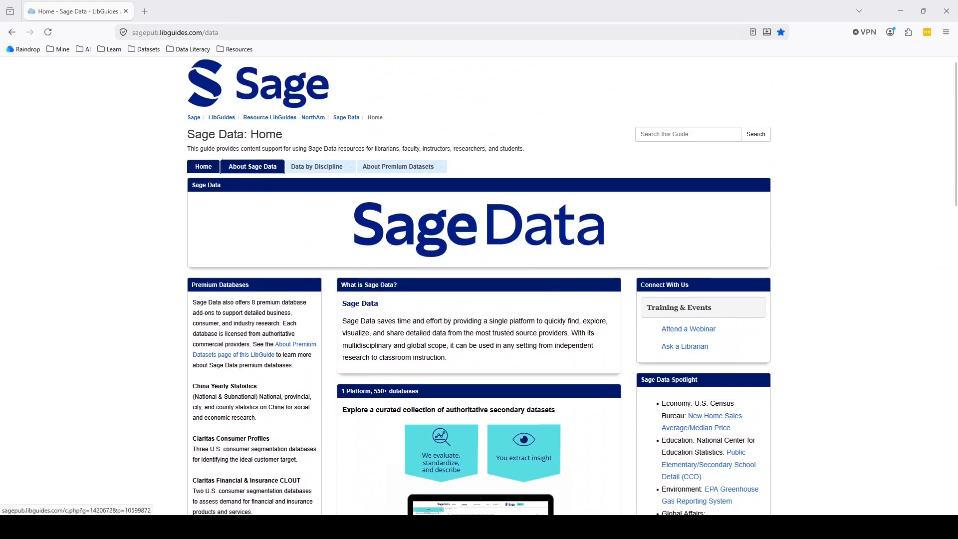
click(264, 170)
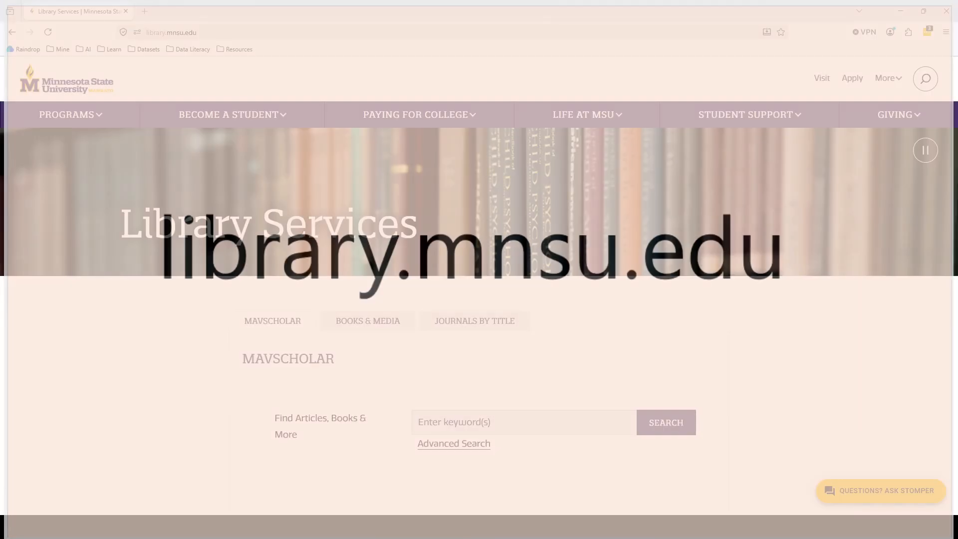
Step: Access the Sage Data database through the S section of the university library's Databases A-Z list
scroll(479, 300, down, 3)
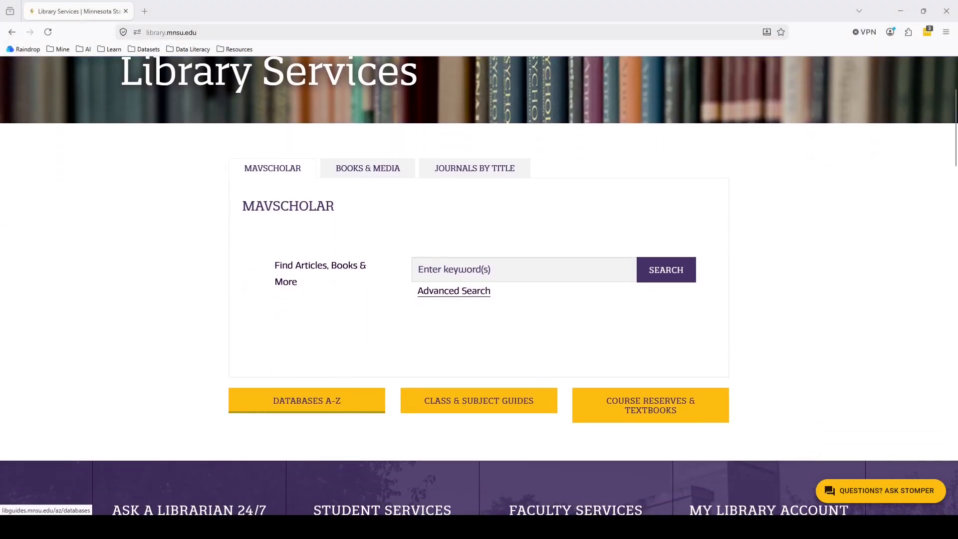
click(364, 406)
scroll(364, 408, down, 5)
scroll(470, 304, down, 6)
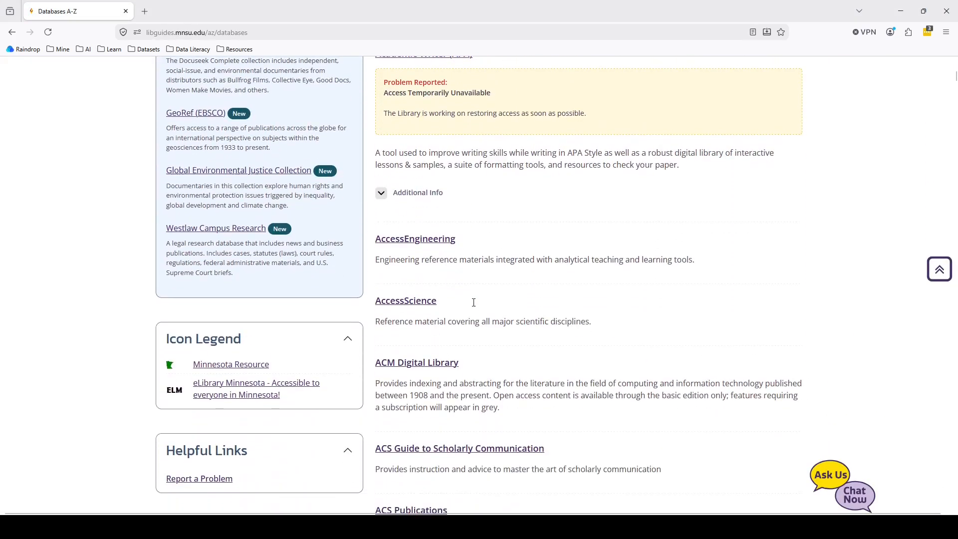
scroll(470, 304, up, 6)
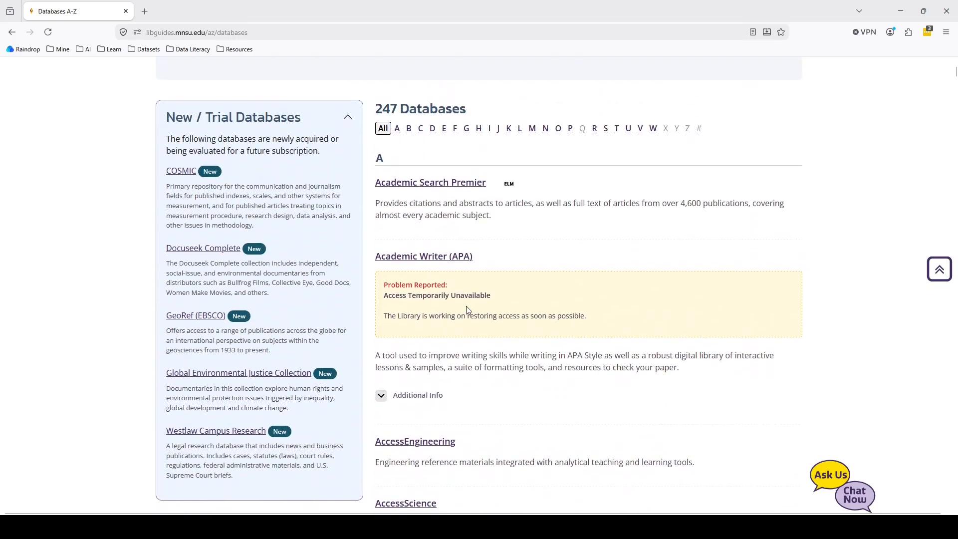
click(606, 128)
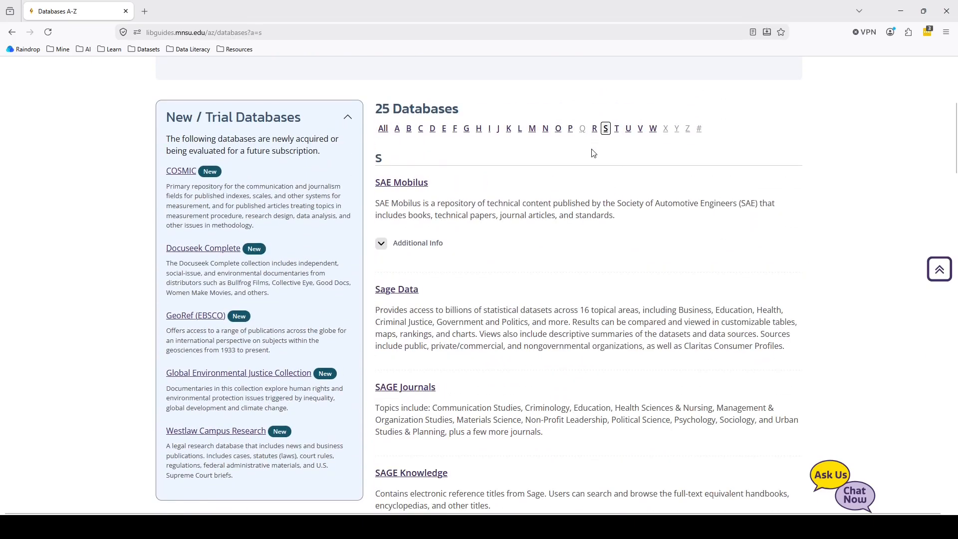
click(405, 293)
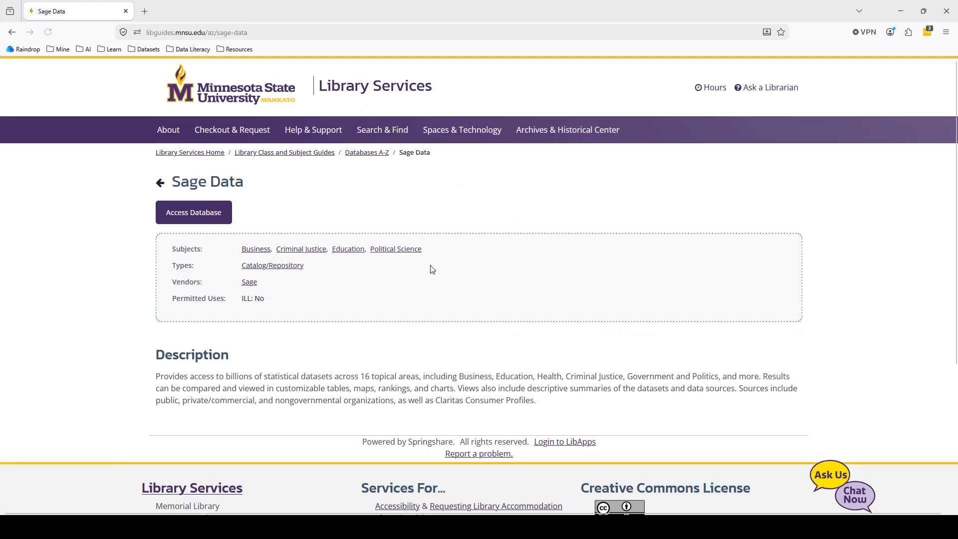
click(217, 212)
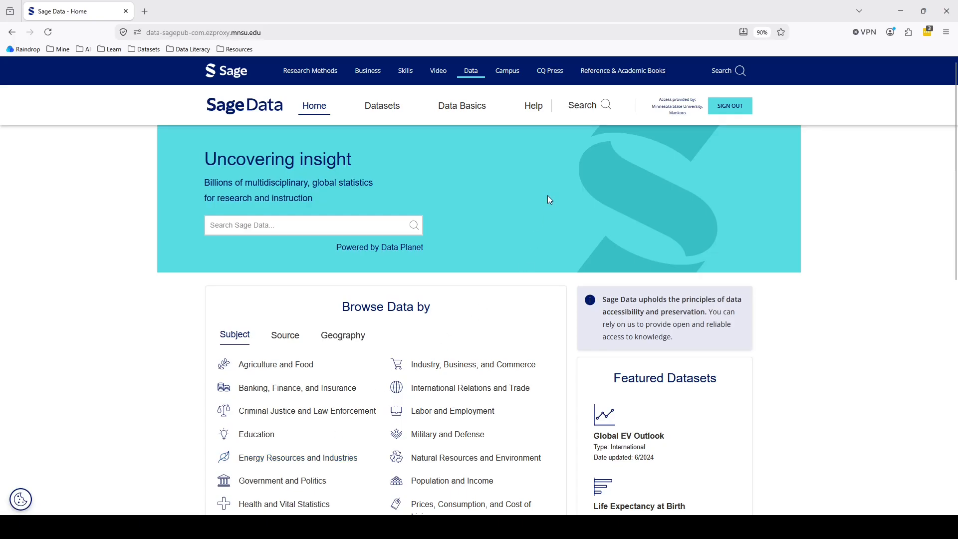
Step: Open the Acres per Farm dataset from Farm Count under the Agriculture and Food subject
click(379, 111)
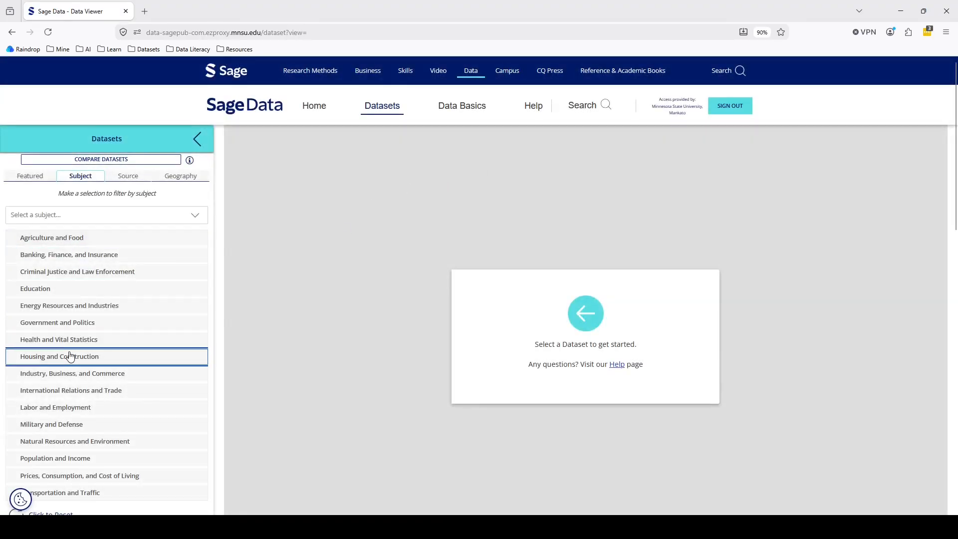
click(103, 240)
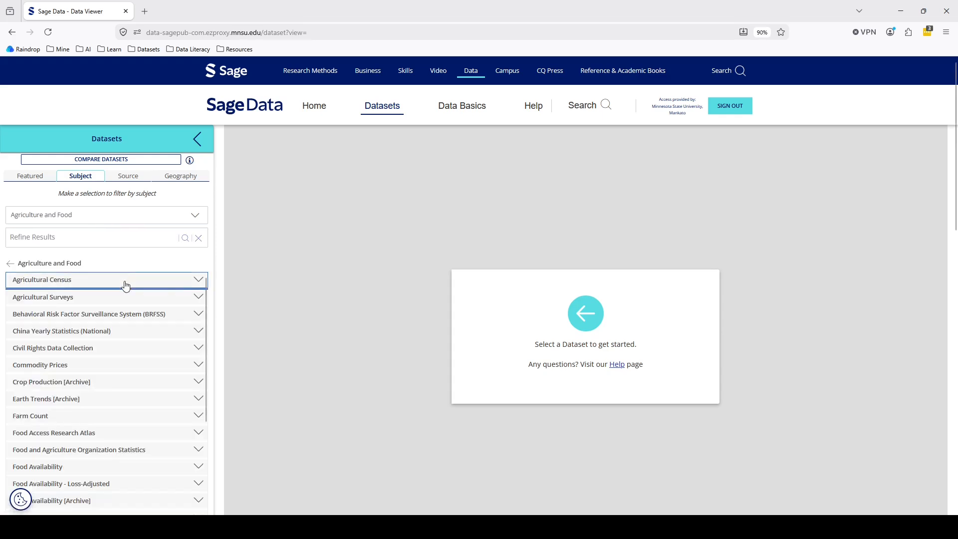
click(100, 417)
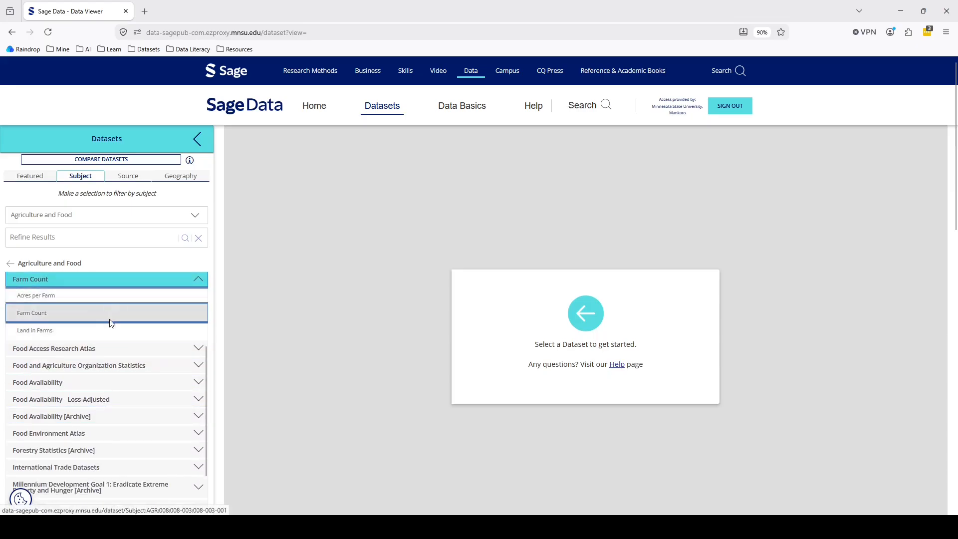
click(125, 297)
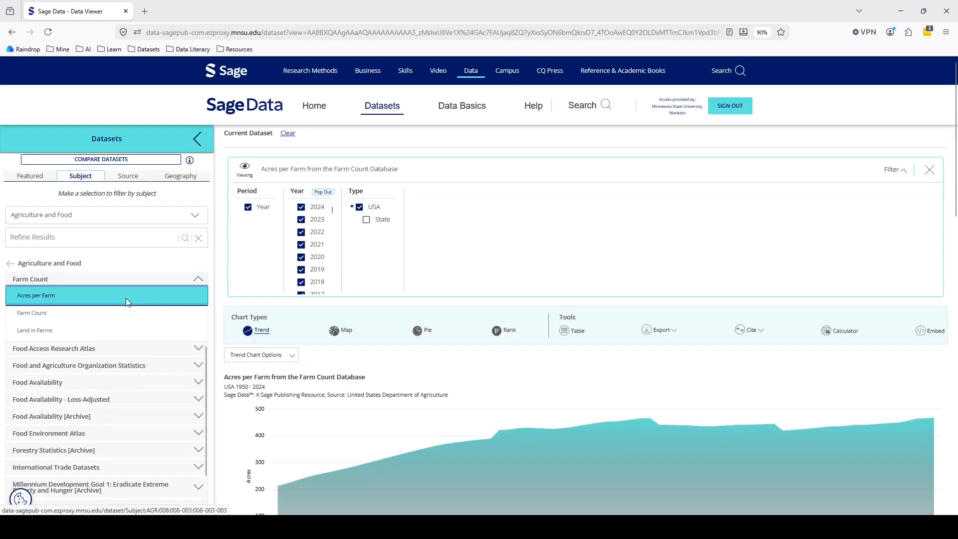
Step: Filter the Acres per Farm dataset by state, selecting Arkansas alongside Alabama instead of the USA total
scroll(495, 409, down, 2)
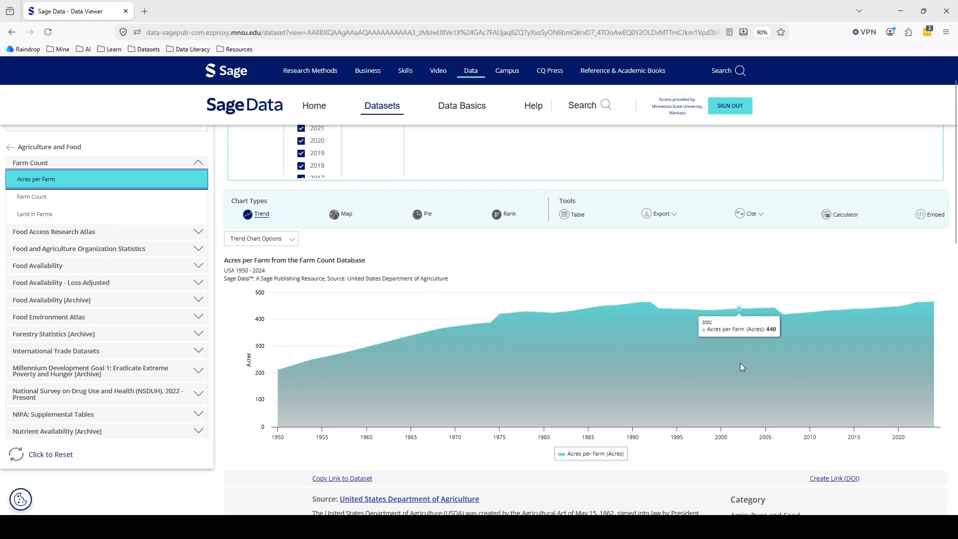
scroll(455, 269, up, 3)
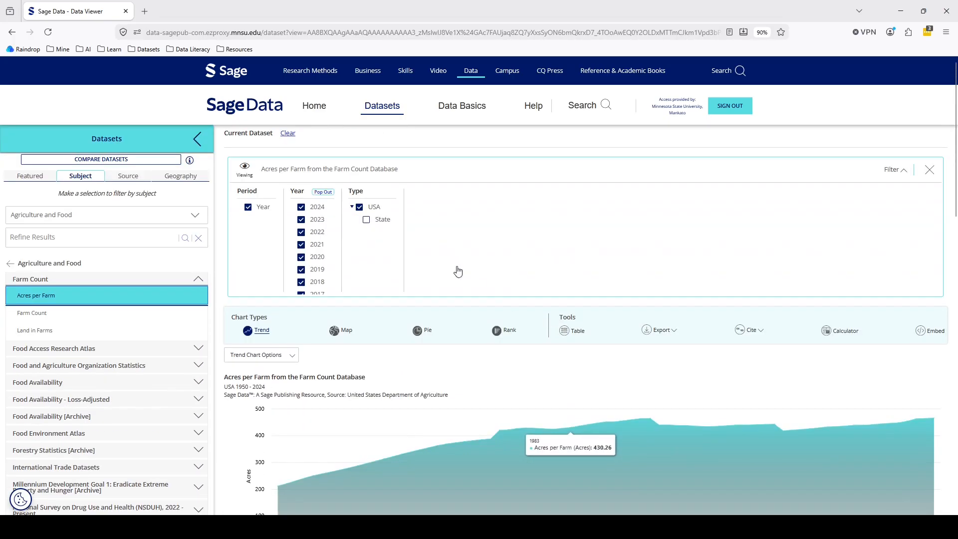
click(381, 222)
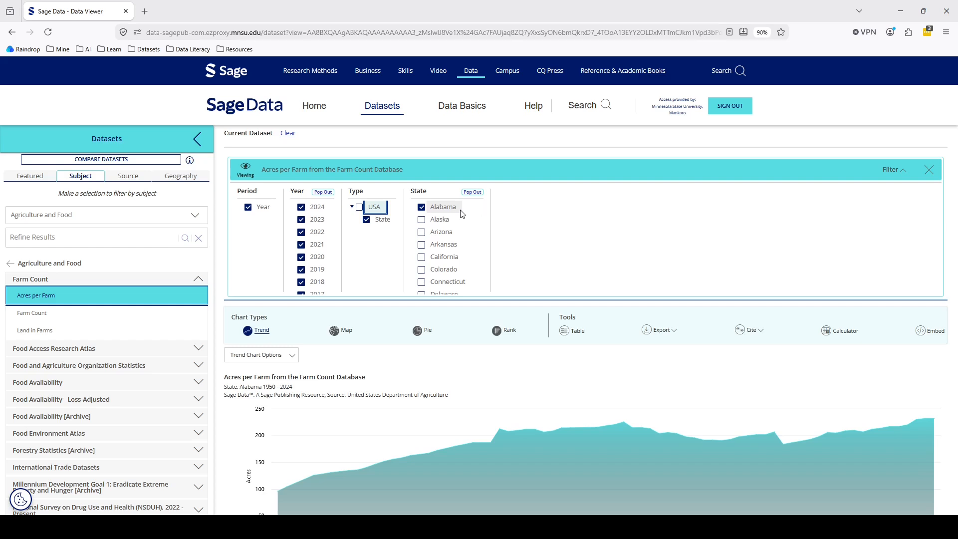
click(423, 244)
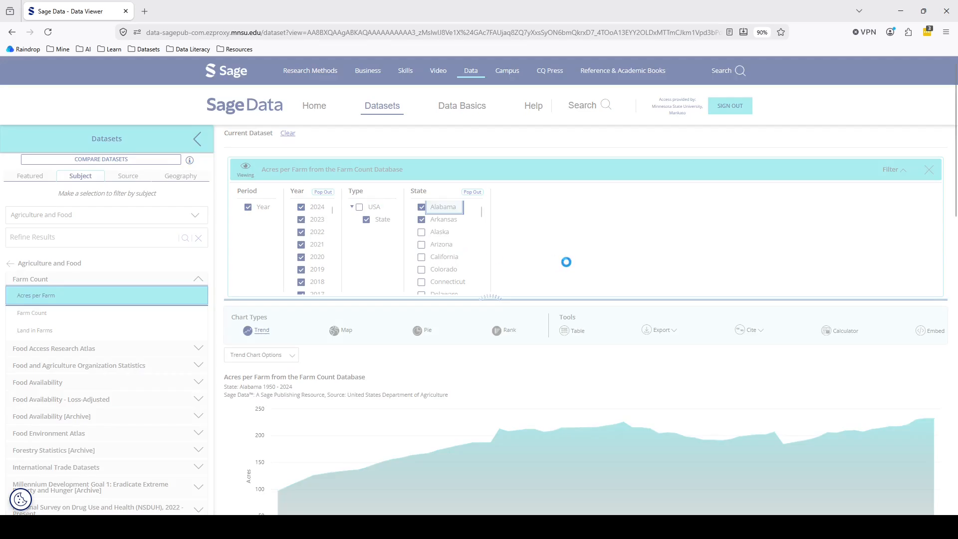
Step: Review the Alabama and Arkansas trend chart, the dataset's source description, and the available export and citation formats
scroll(543, 417, down, 2)
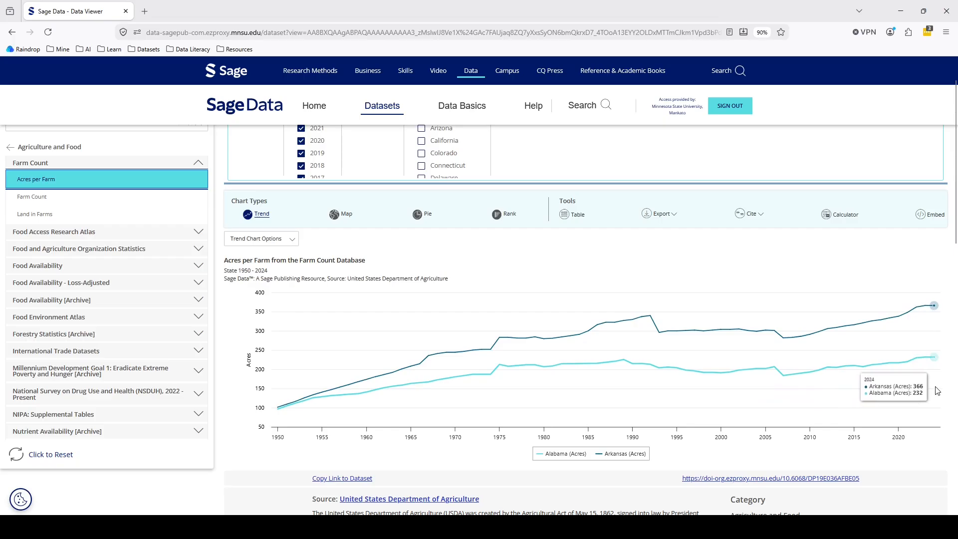
scroll(937, 390, down, 5)
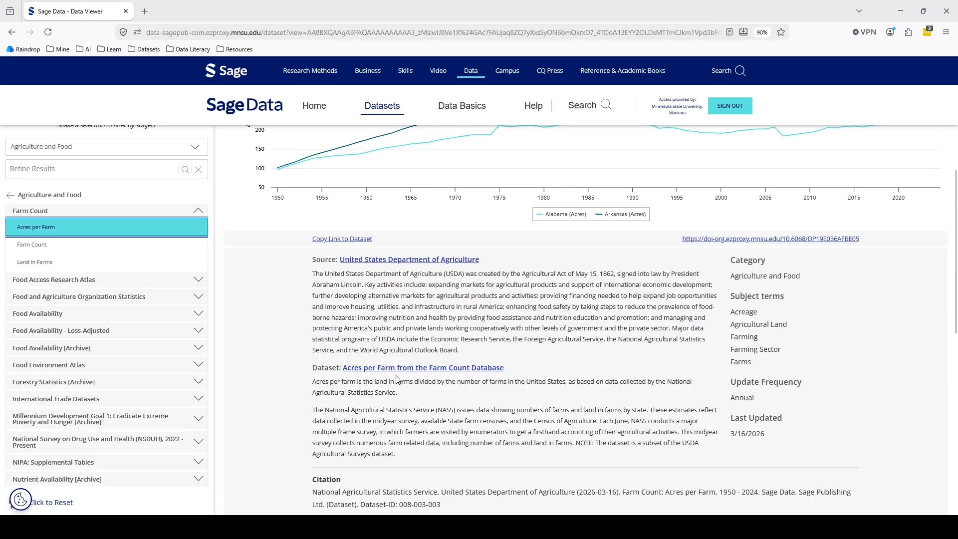
scroll(609, 370, up, 4)
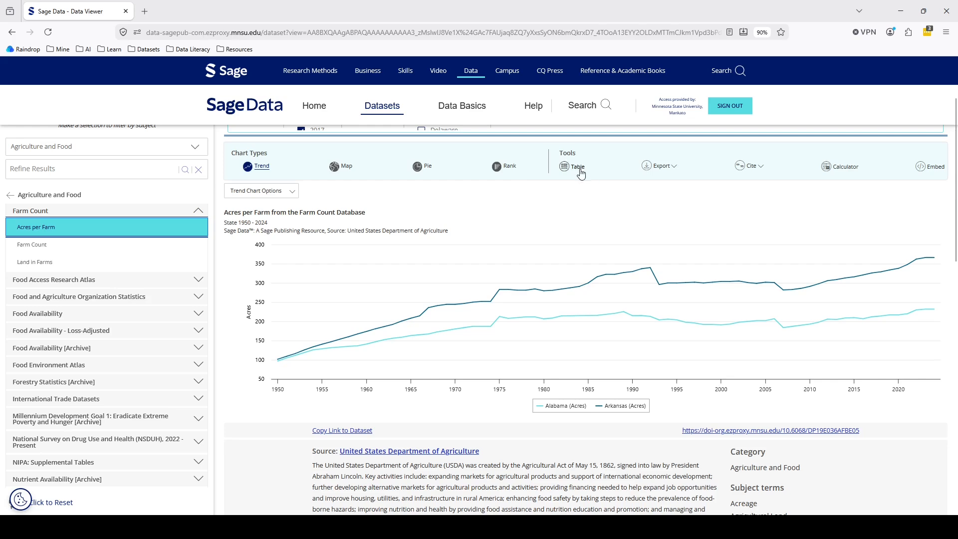
click(675, 168)
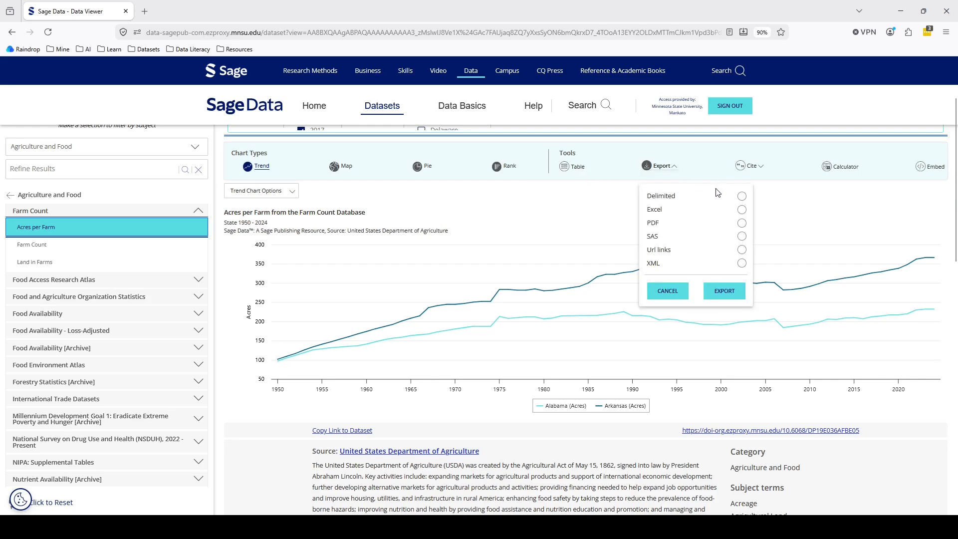
click(762, 169)
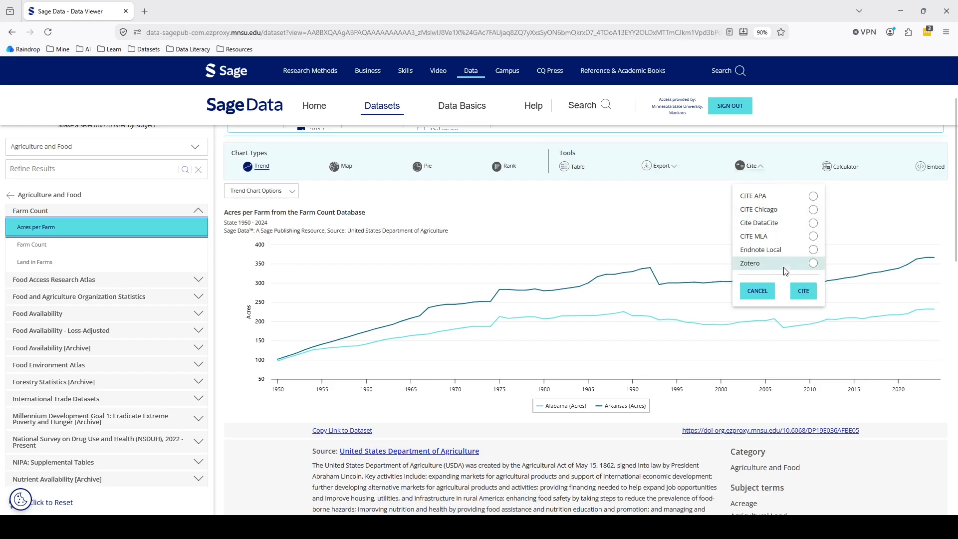
click(793, 172)
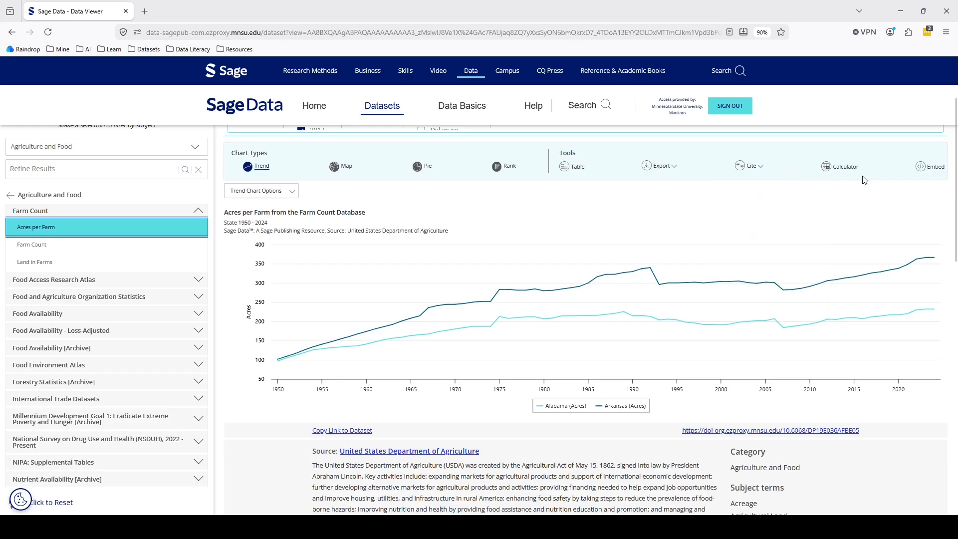
Step: Compare Acres per Farm with the Farm Count dataset for the selected states and review the combined trend chart
scroll(811, 229, up, 1)
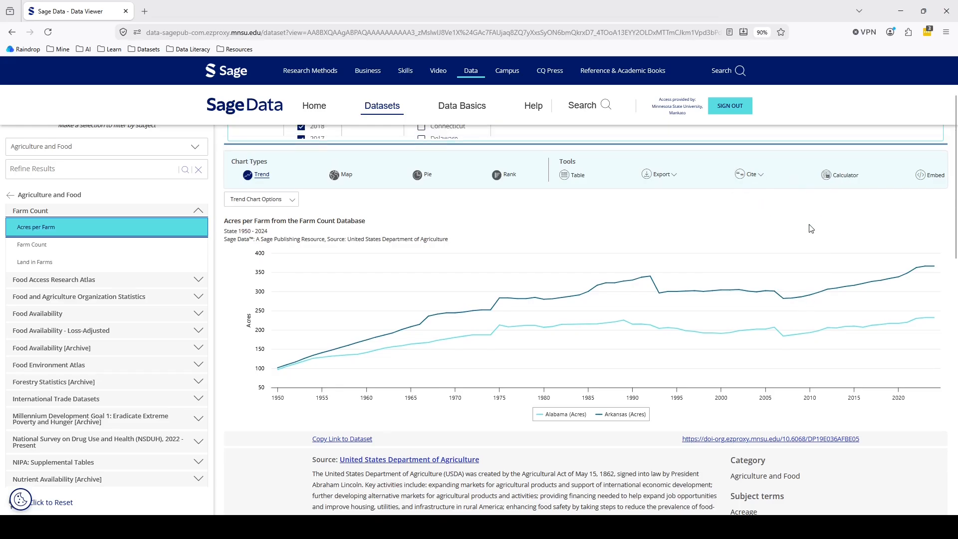
scroll(811, 228, up, 3)
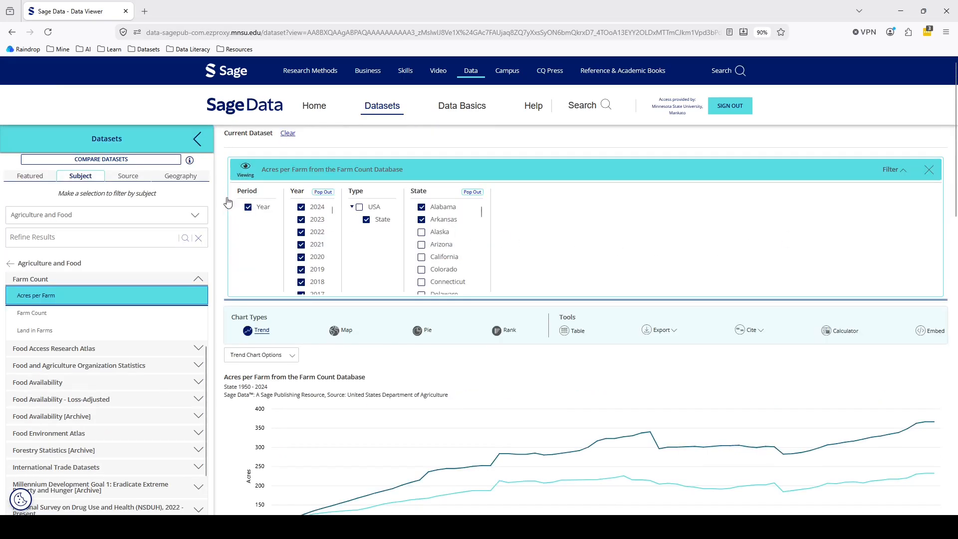
click(143, 163)
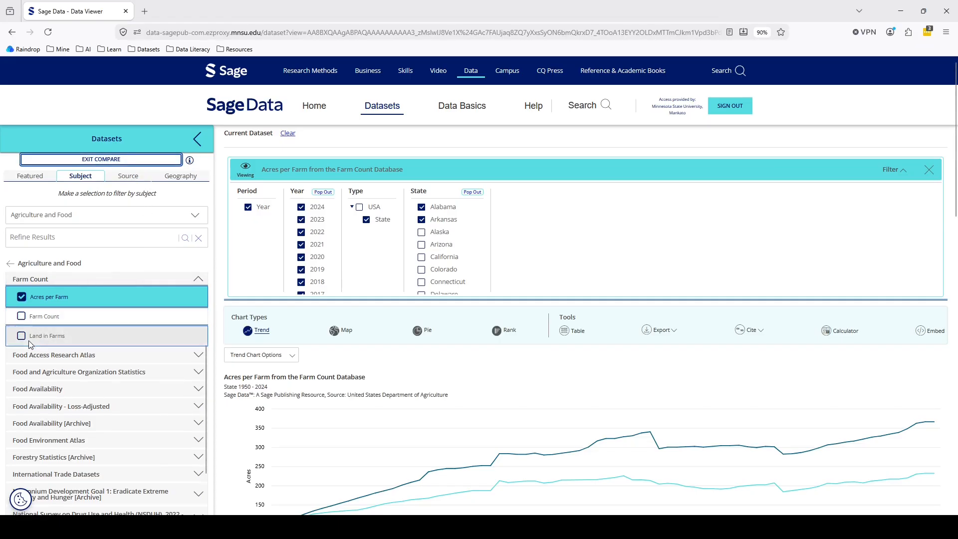
click(51, 325)
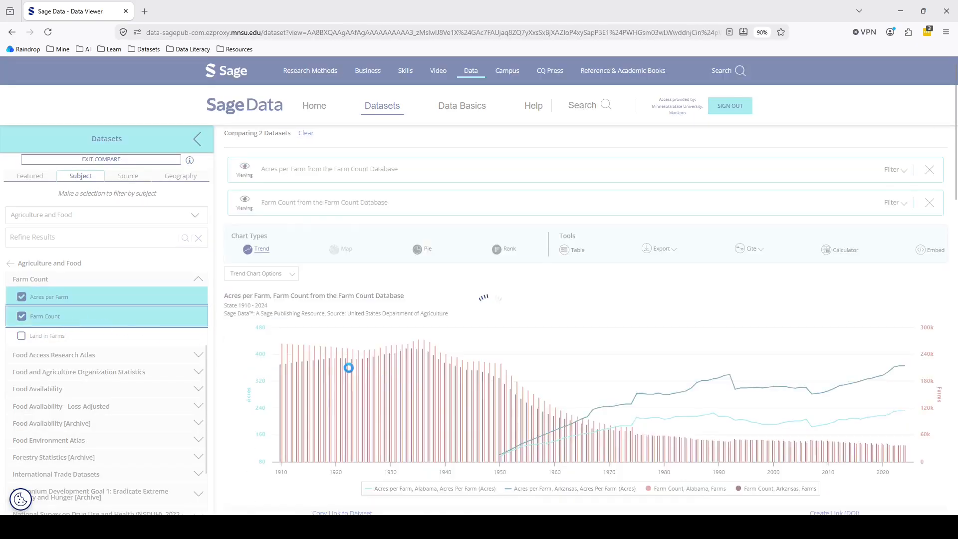
scroll(550, 359, down, 3)
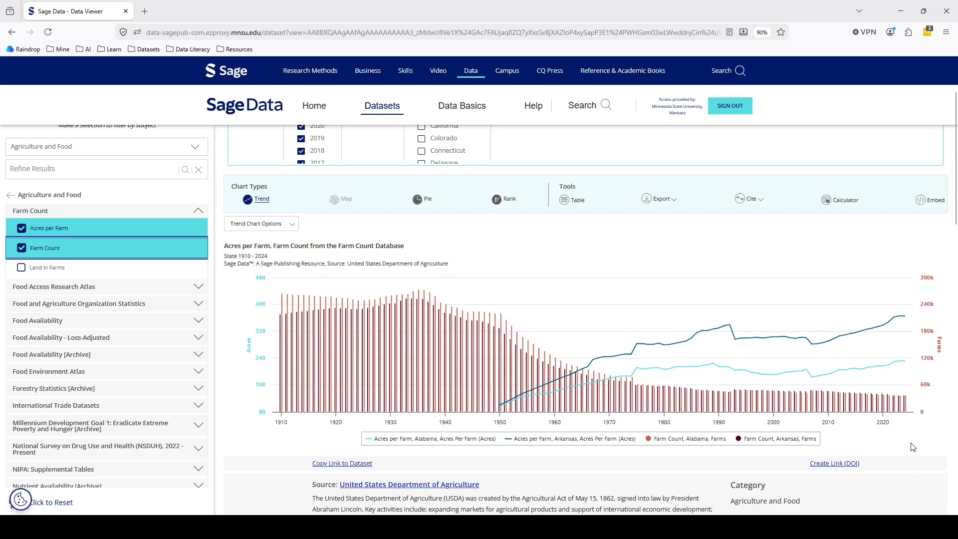
scroll(912, 446, up, 3)
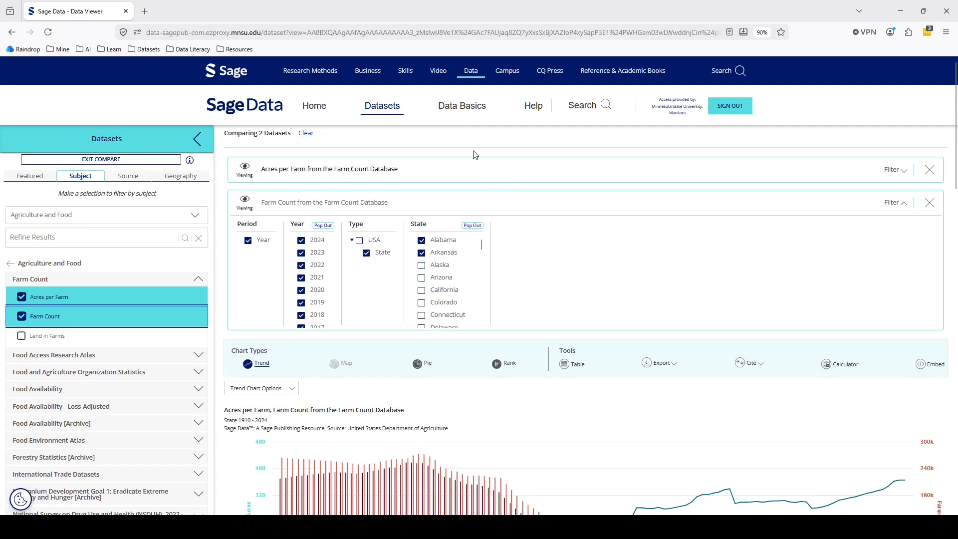
Step: Open the Data Basics article "What Are the Most Common Data Visualizations?" and view the help resources
click(461, 105)
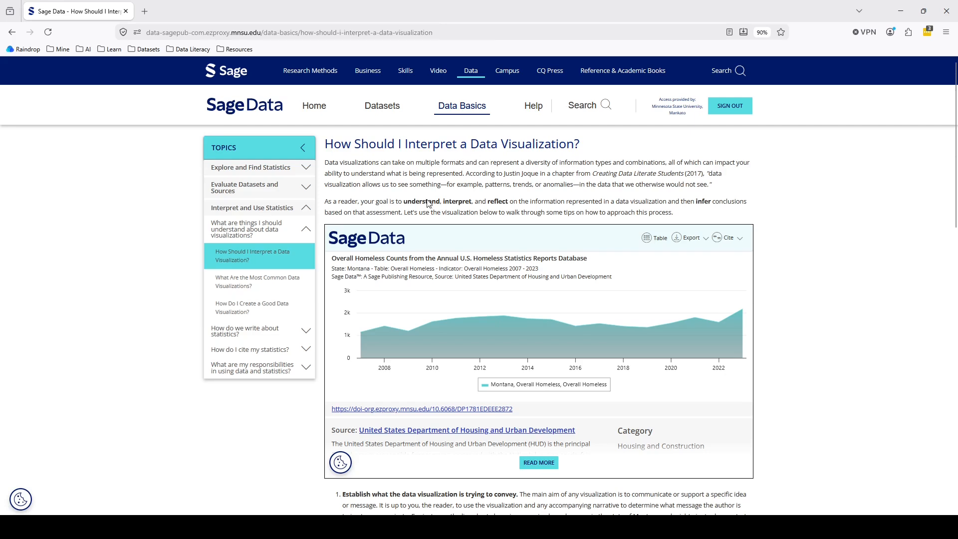
click(259, 285)
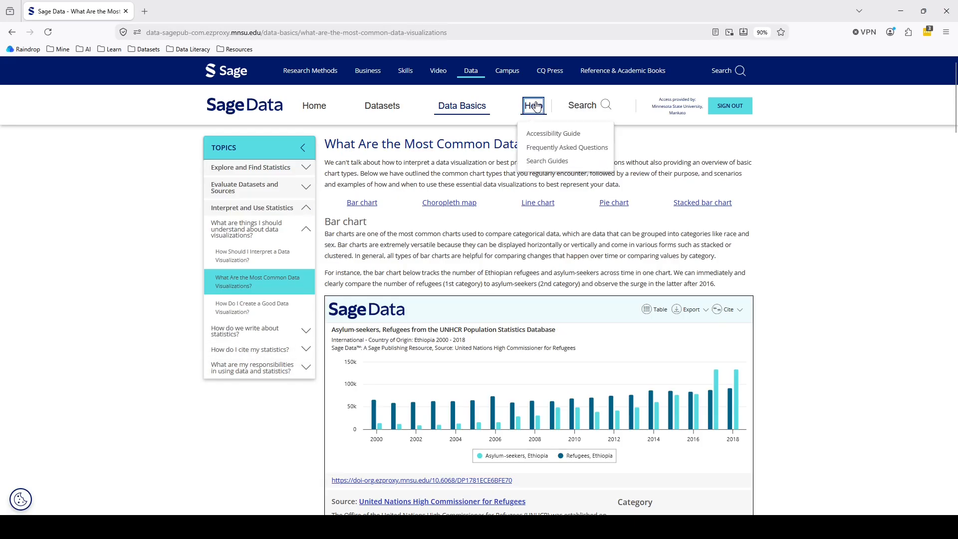
mouse_move(533, 107)
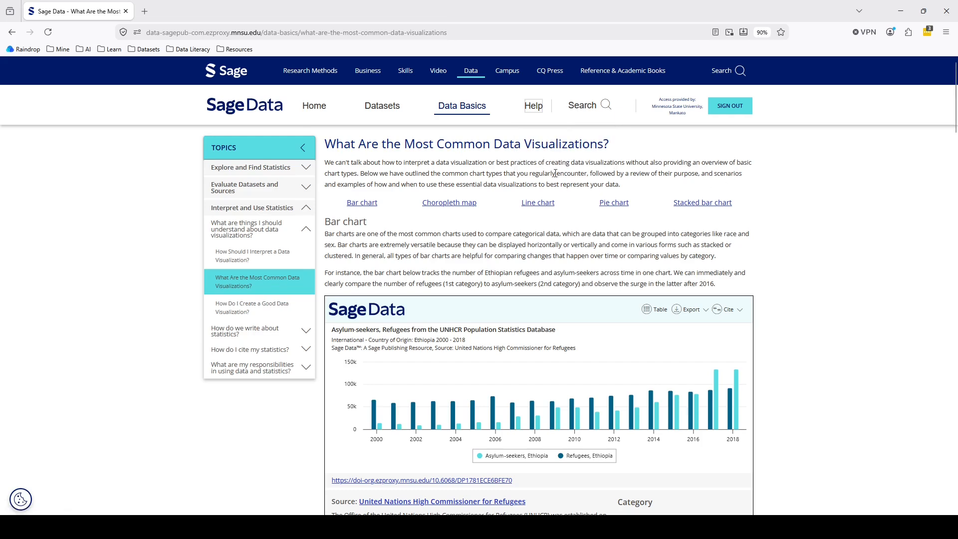
Step: Return to the Datasets page
click(382, 107)
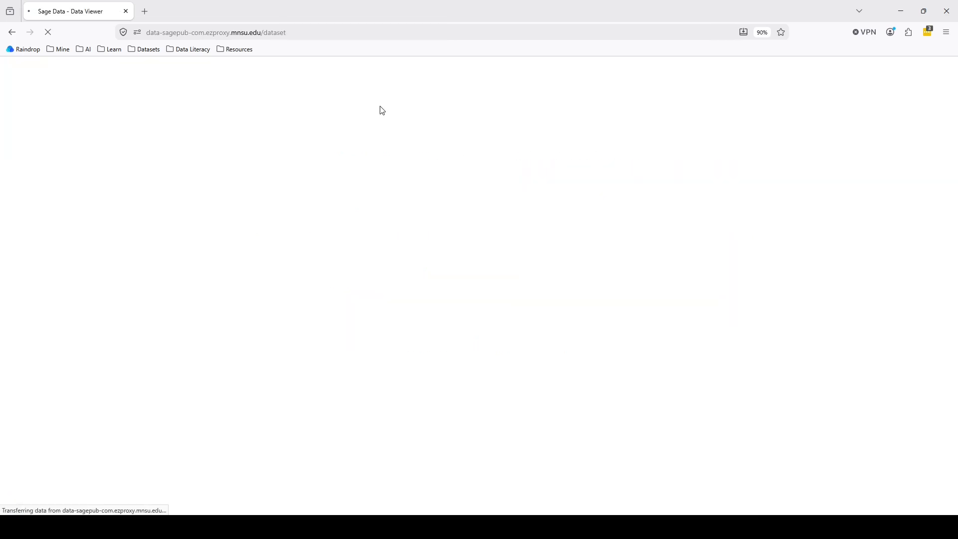